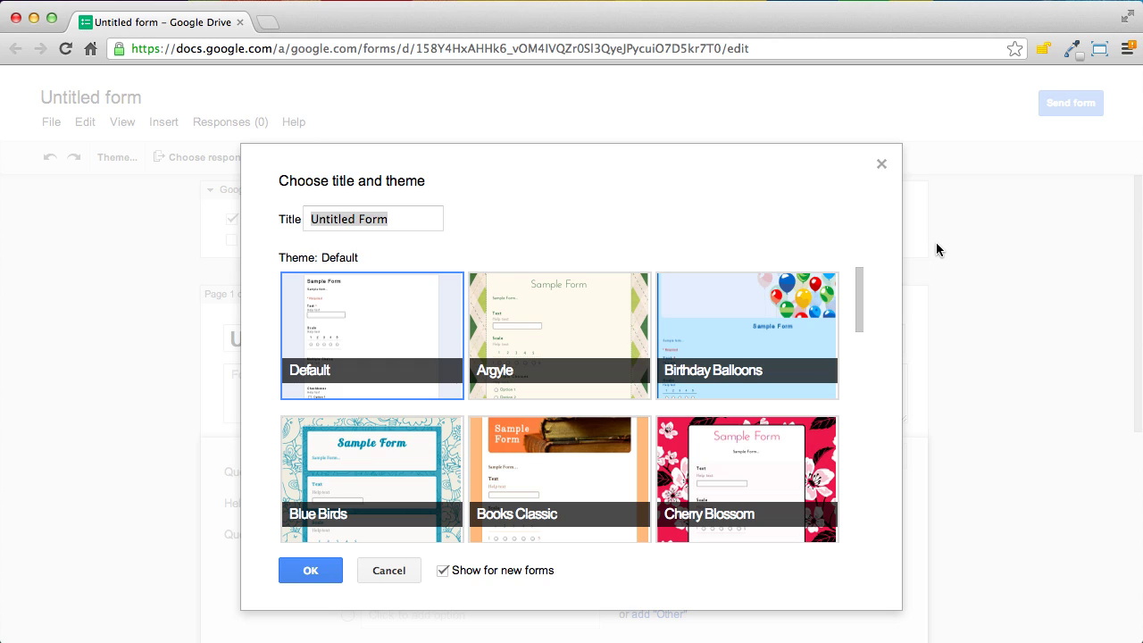
Title the new form 'Surprise party' and apply the Birthday Balloons theme.
click(397, 217)
double_click(397, 218)
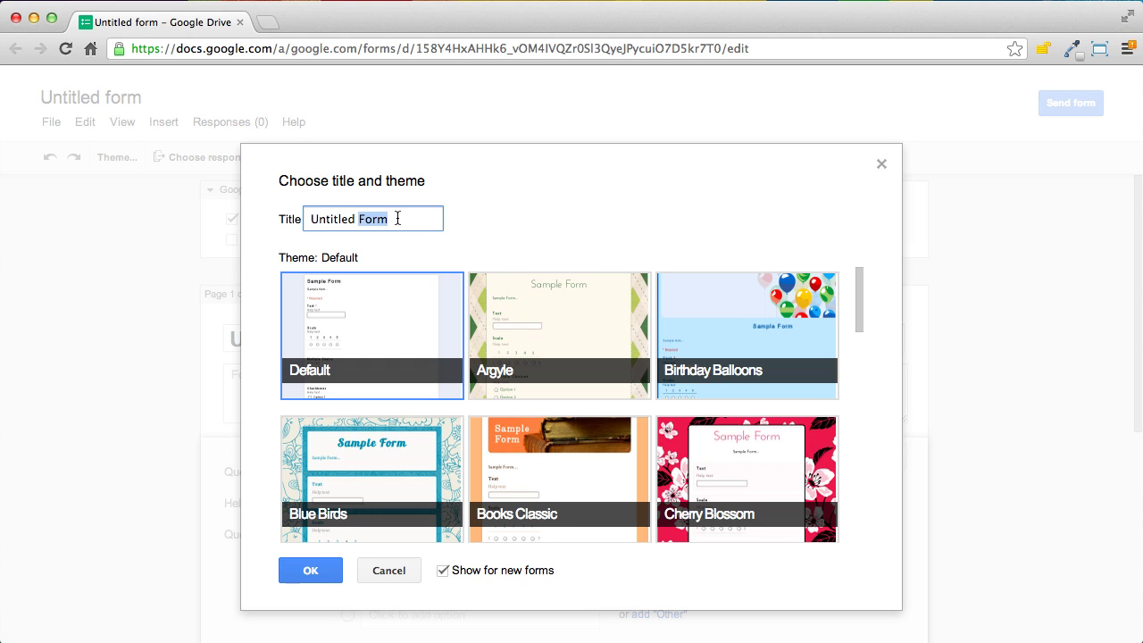
triple_click(398, 218)
text(Surp)
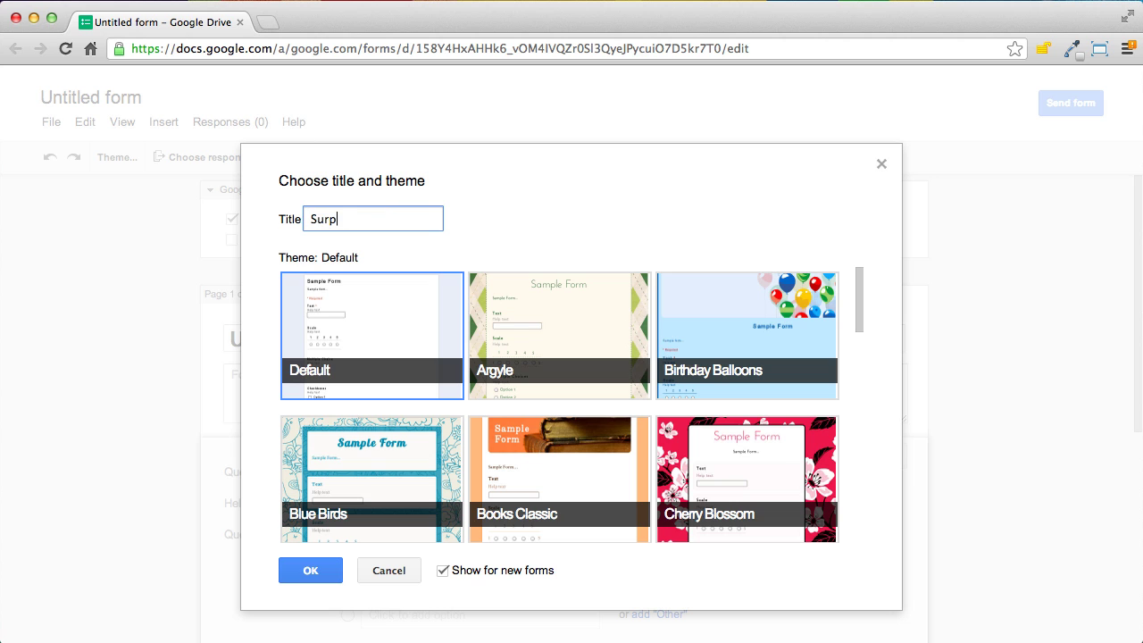
text(rise party)
click(722, 339)
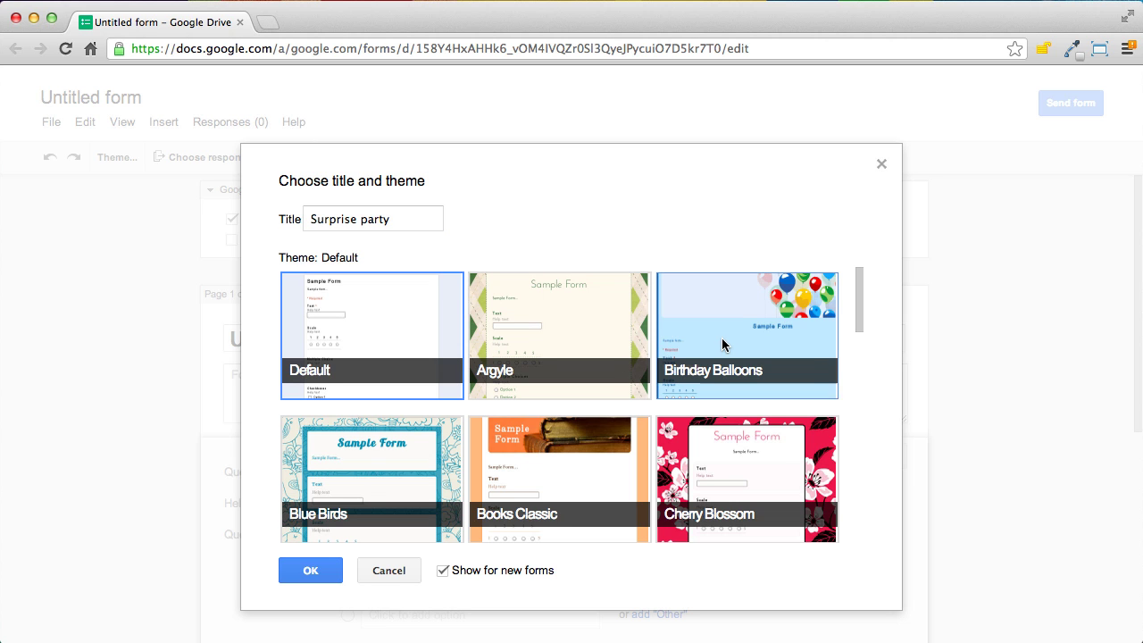
click(303, 571)
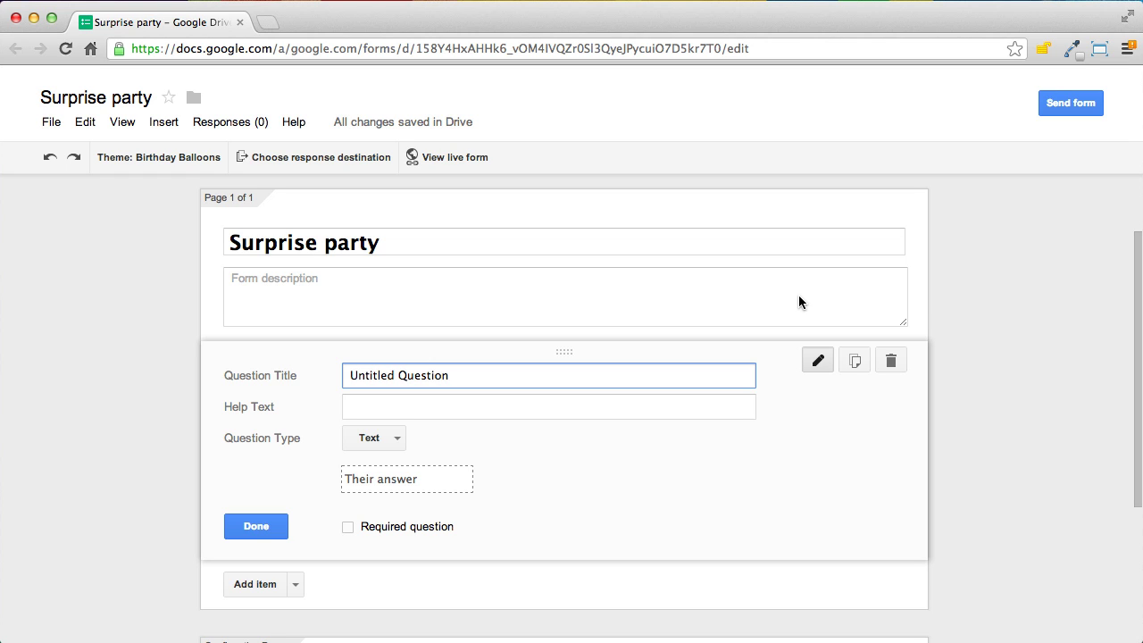
Enter 'Can you come to the party next Saturday?' as the first question's title.
click(617, 299)
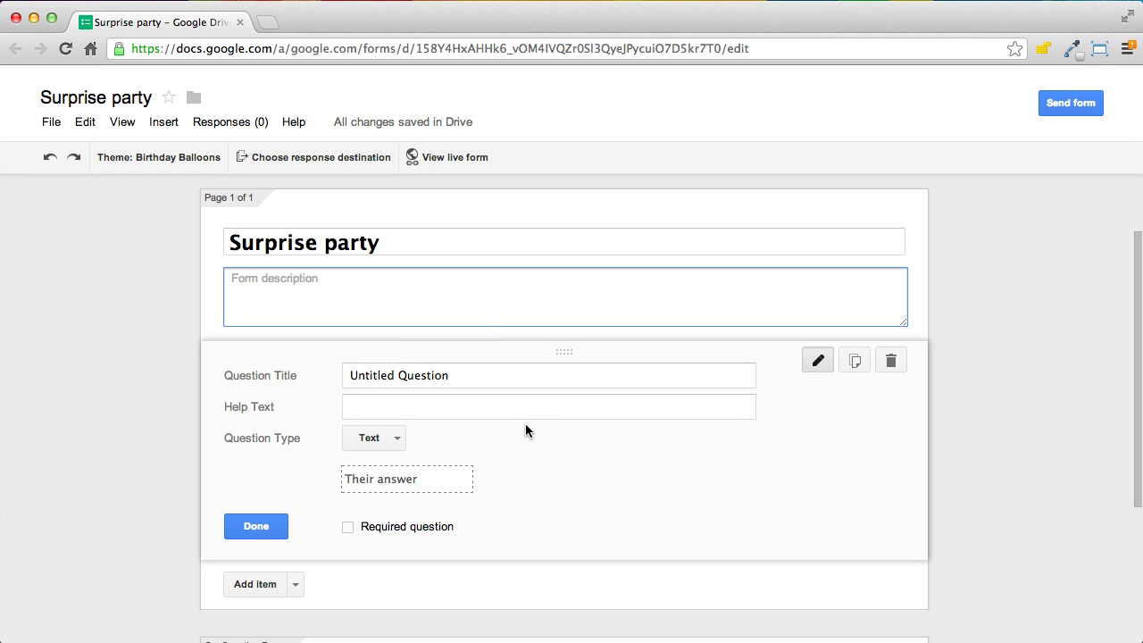
triple_click(464, 382)
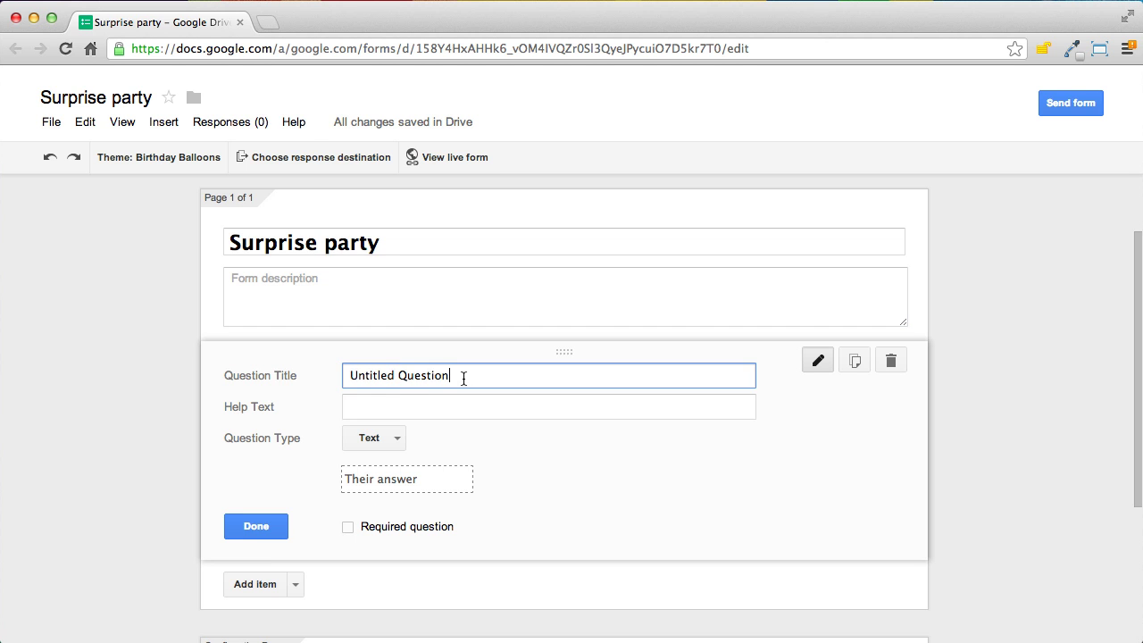
text(Can you come to the party next Saturday?)
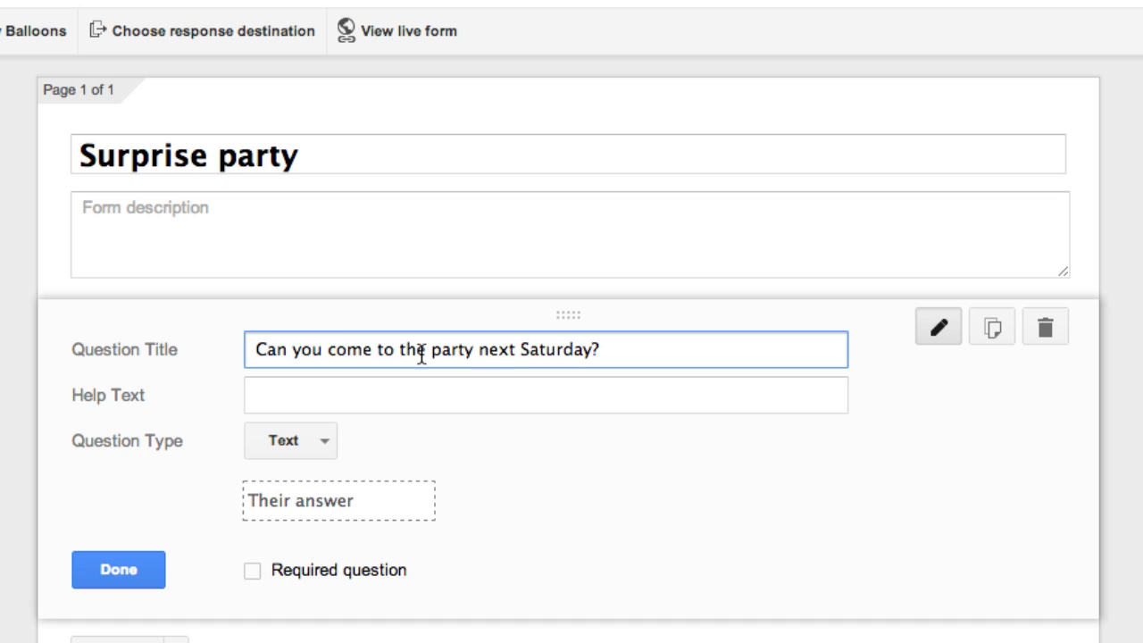
click(267, 396)
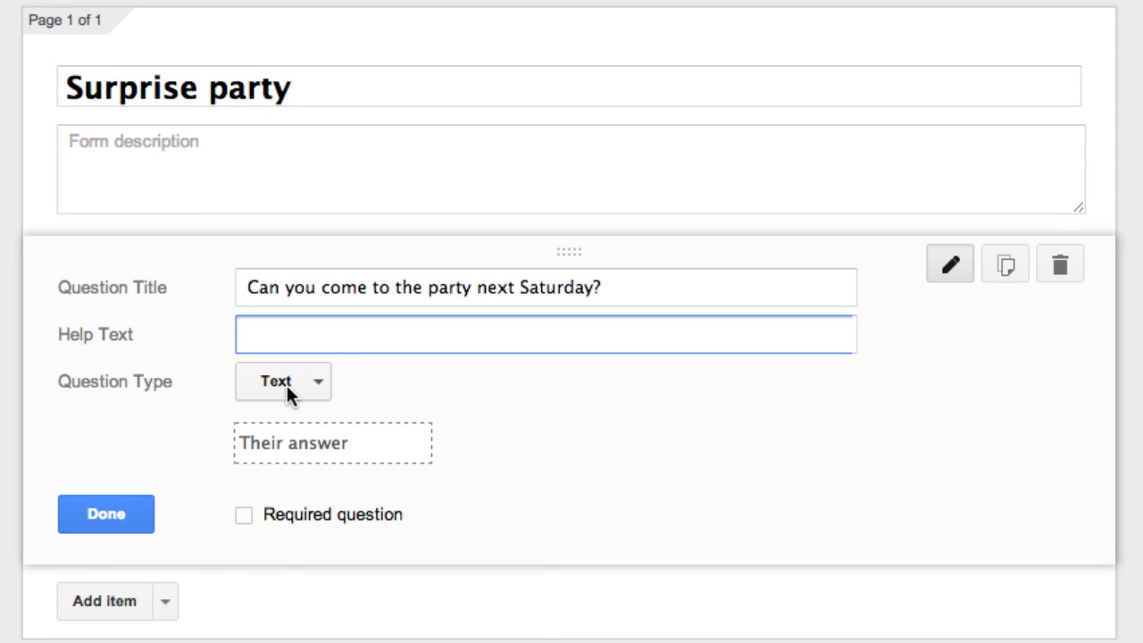
Make the question multiple choice with answer options Yes and No.
click(287, 385)
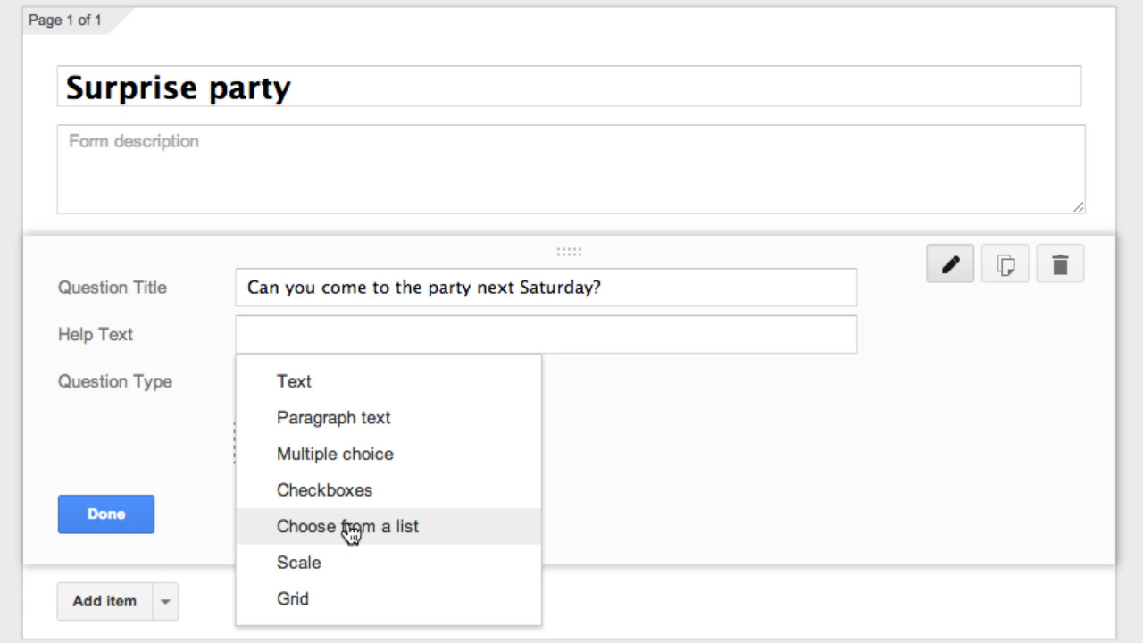
click(347, 453)
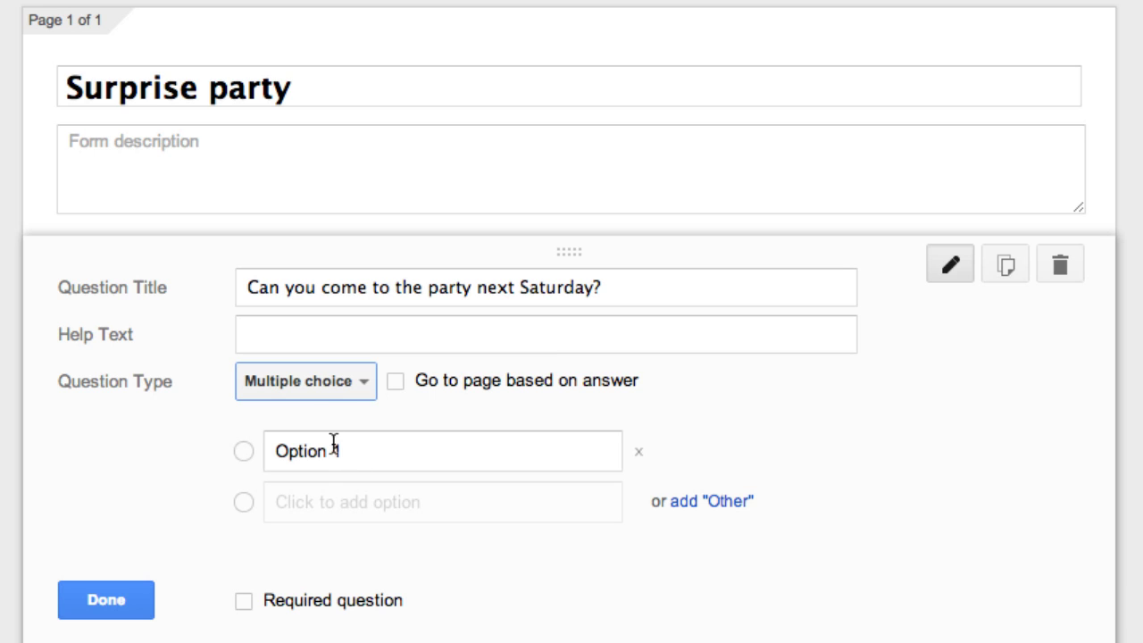
click(331, 446)
text(Yes)
key(Return)
text(No)
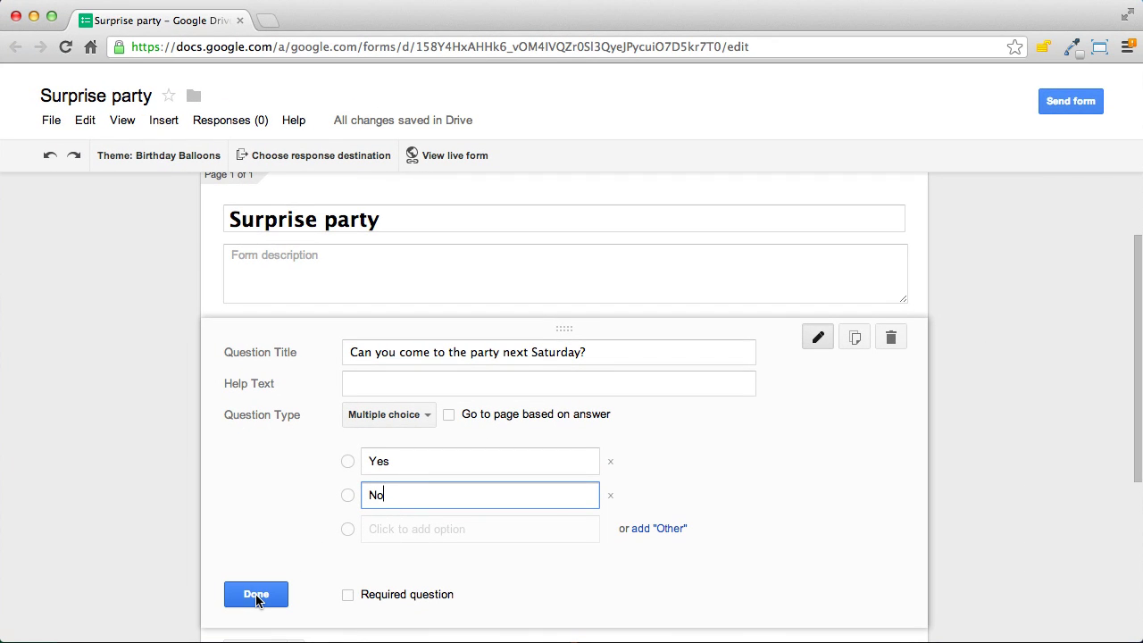
click(264, 596)
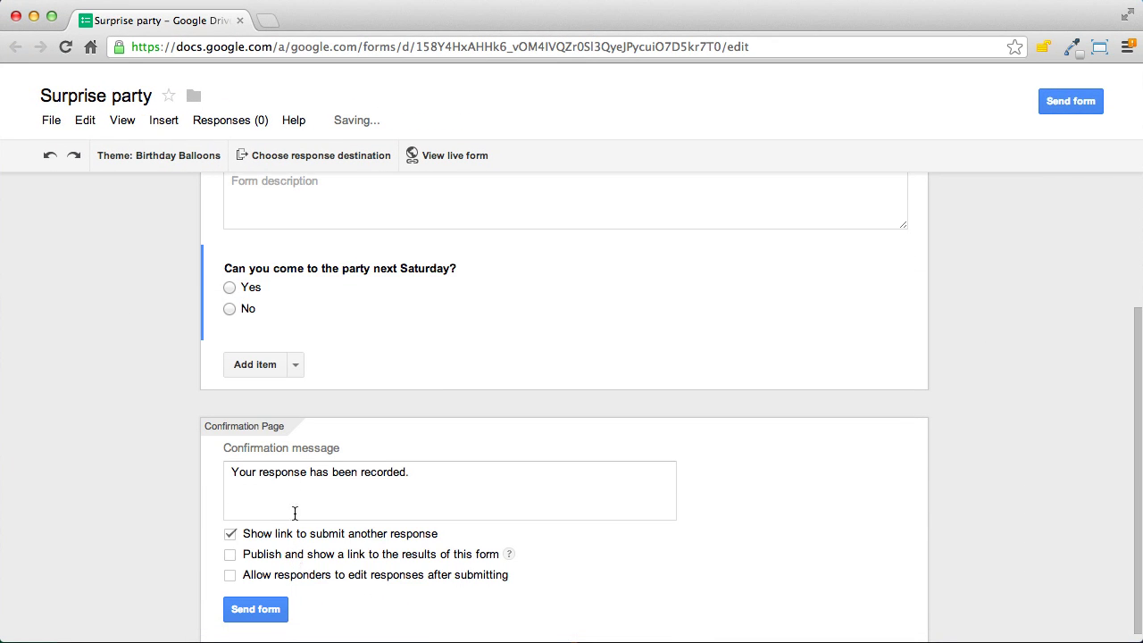
Add a Text question titled 'What kind of cake should we get?'.
click(254, 365)
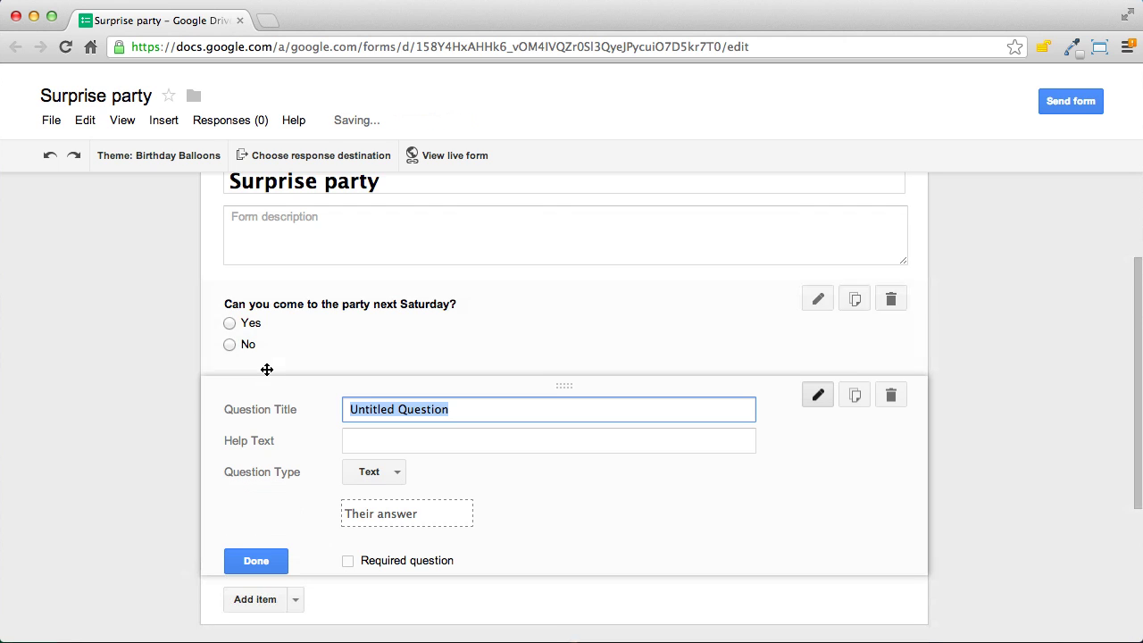
text(Q)
key(BackSpace)
text(W)
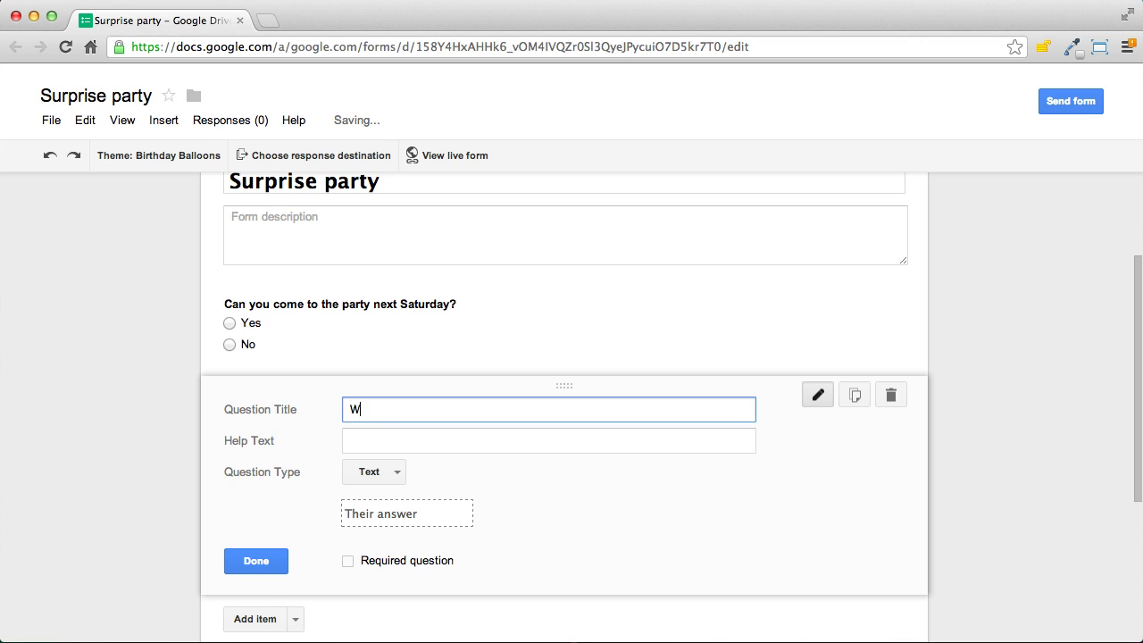
text(hat kind of cake shoul)
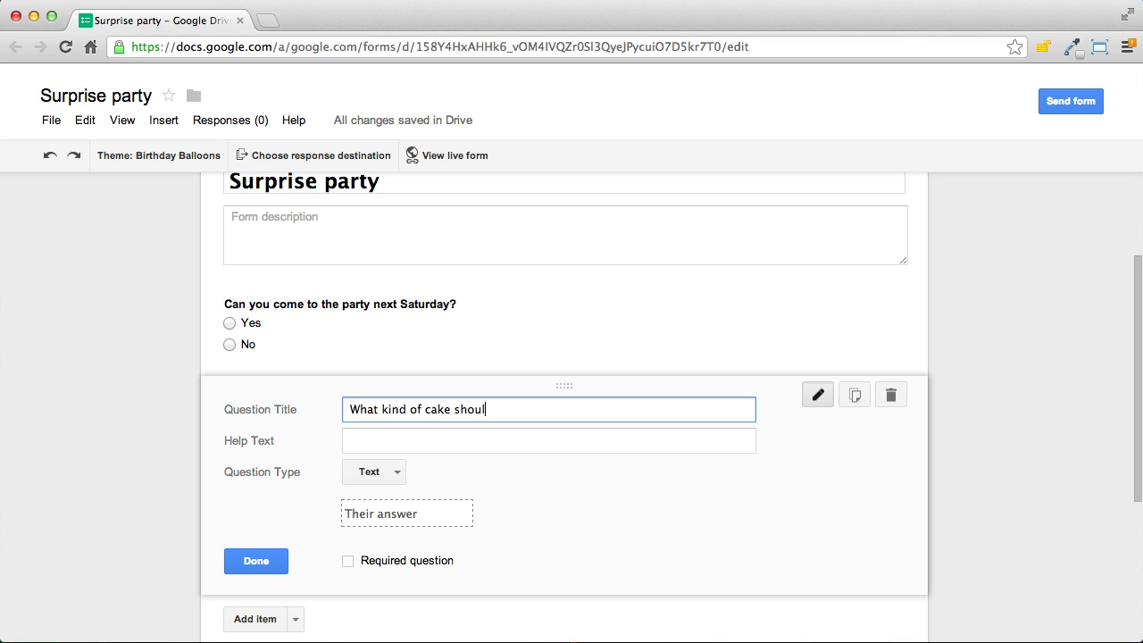
text(d we get?)
scroll(420, 434, down, 1)
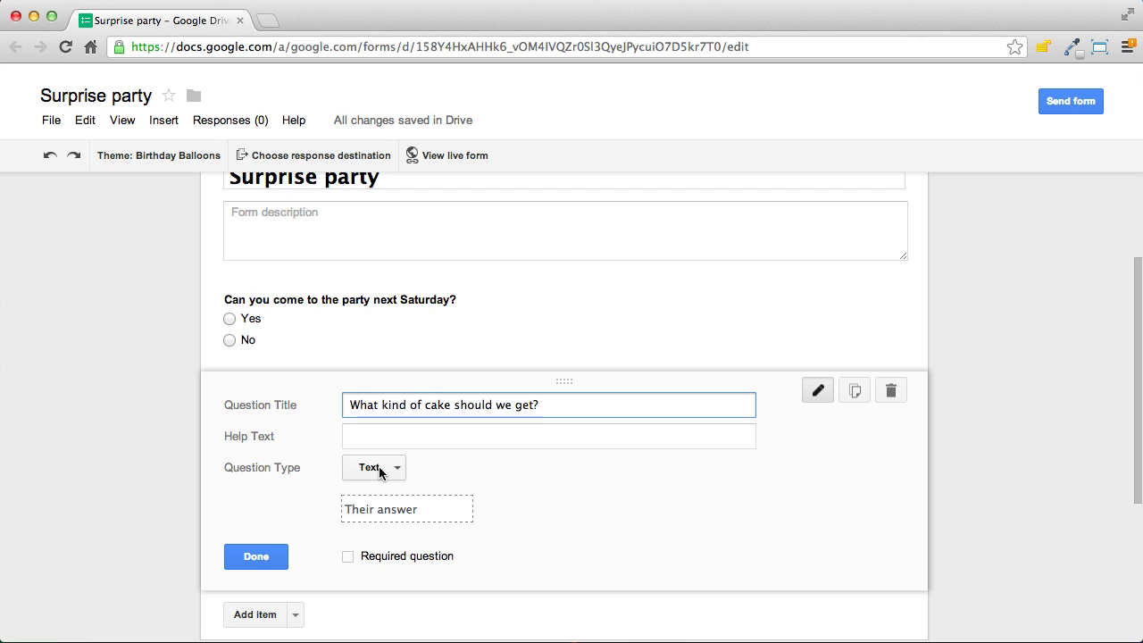
scroll(420, 471, down, 1)
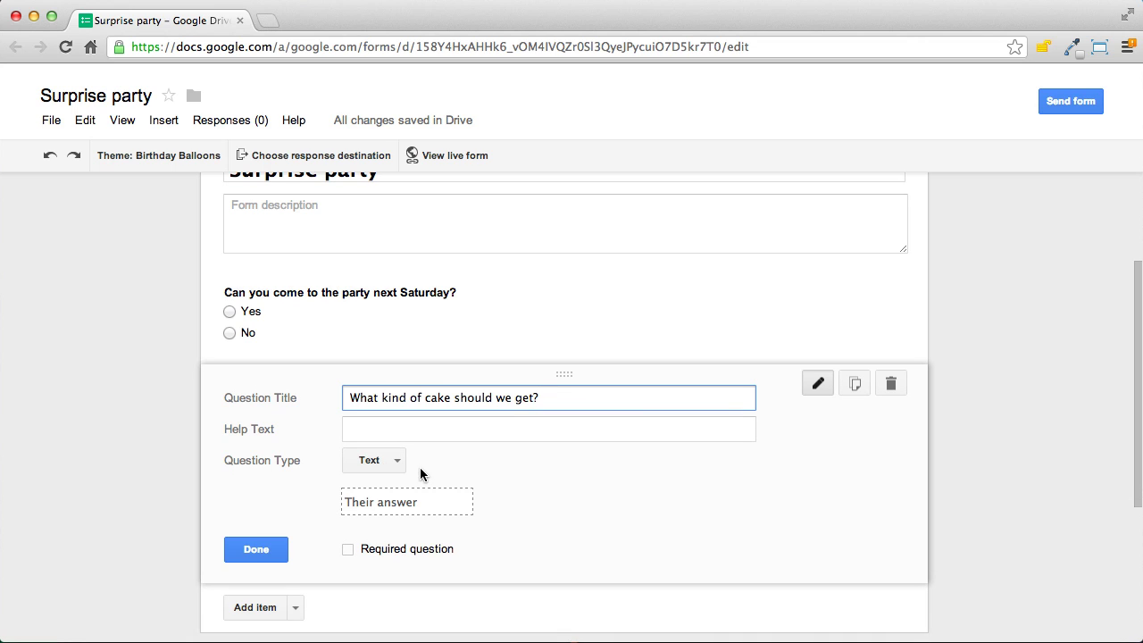
click(263, 552)
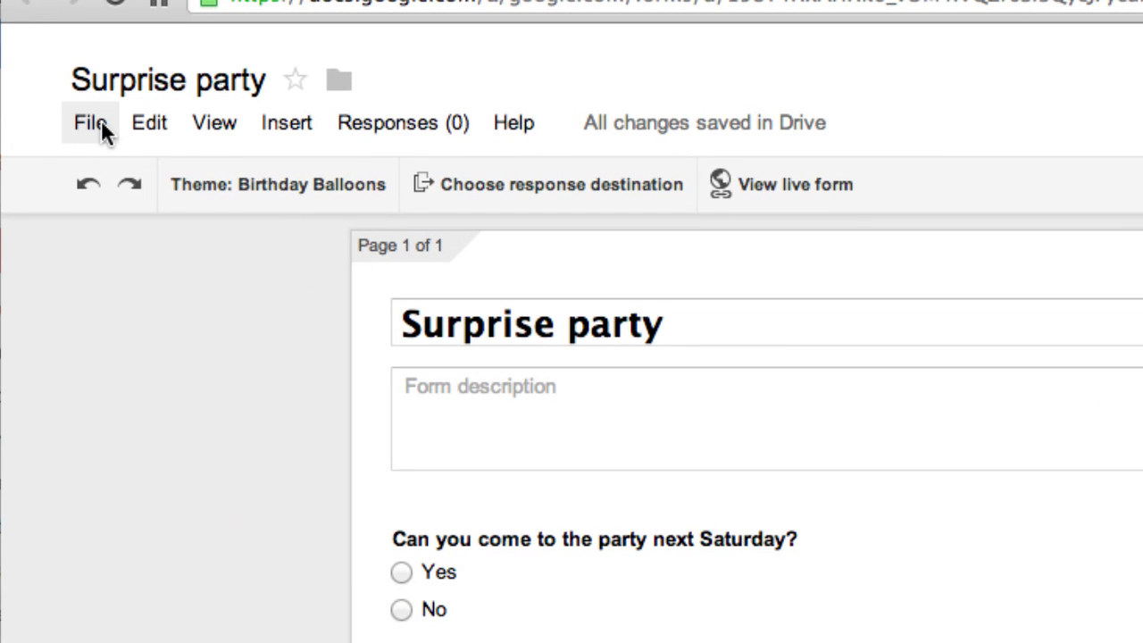
Share the form with the friend's e-mail address as an editor.
click(103, 123)
click(127, 173)
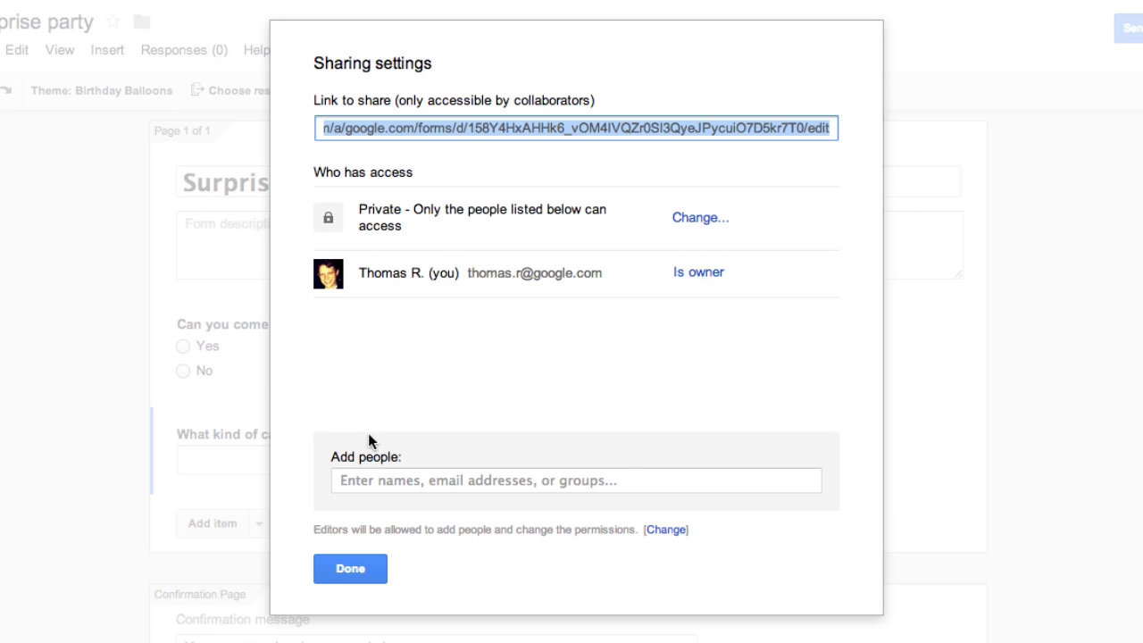
click(381, 480)
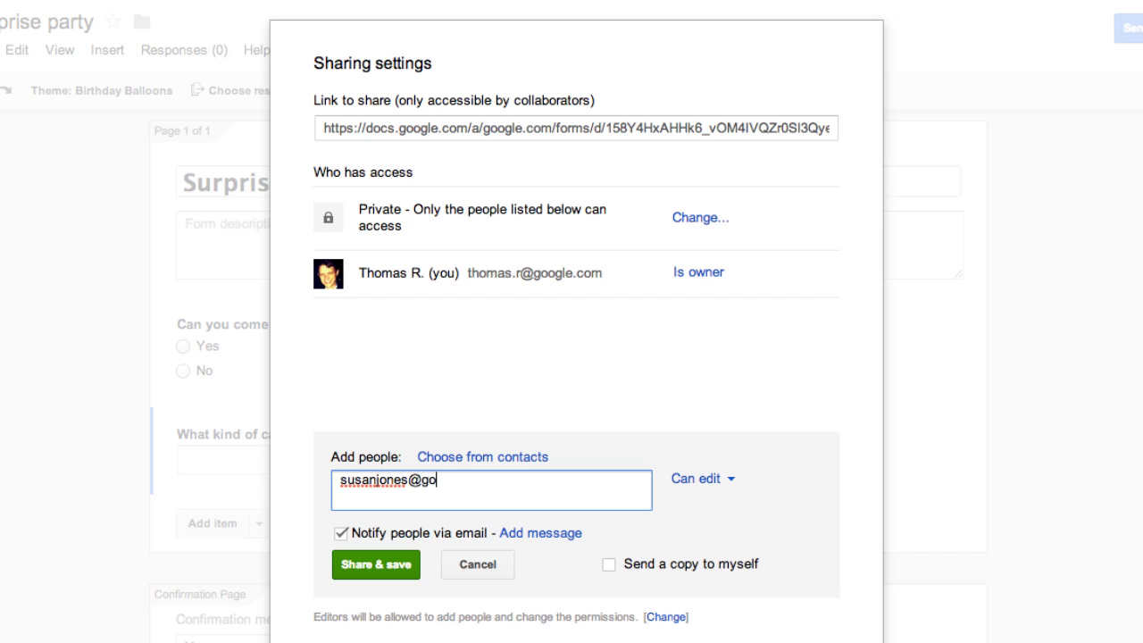
click(393, 564)
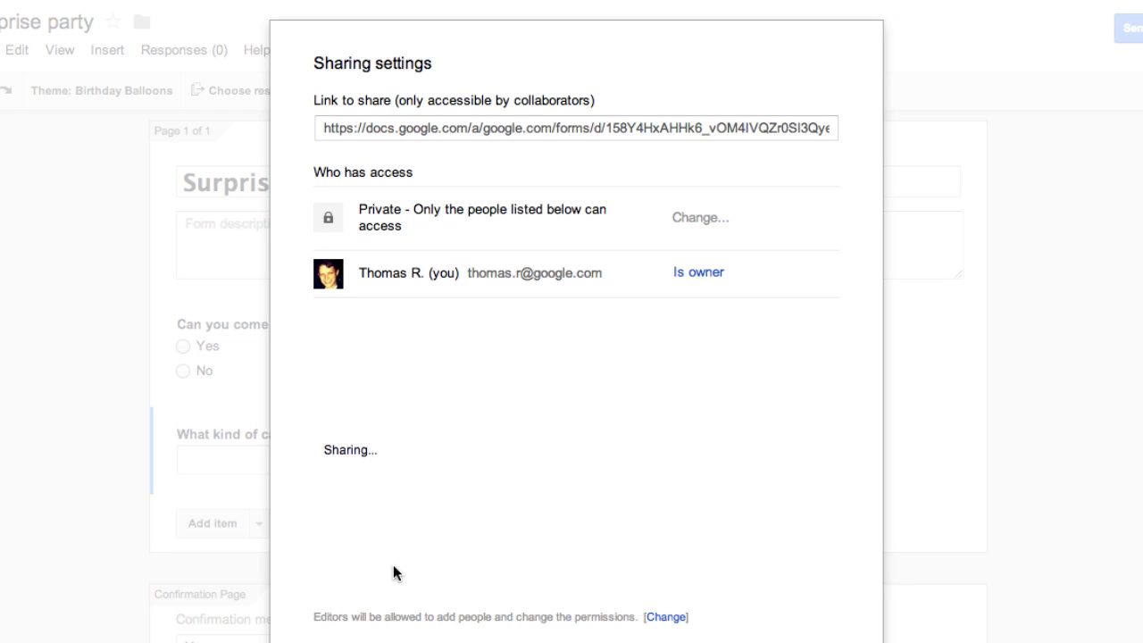
click(384, 568)
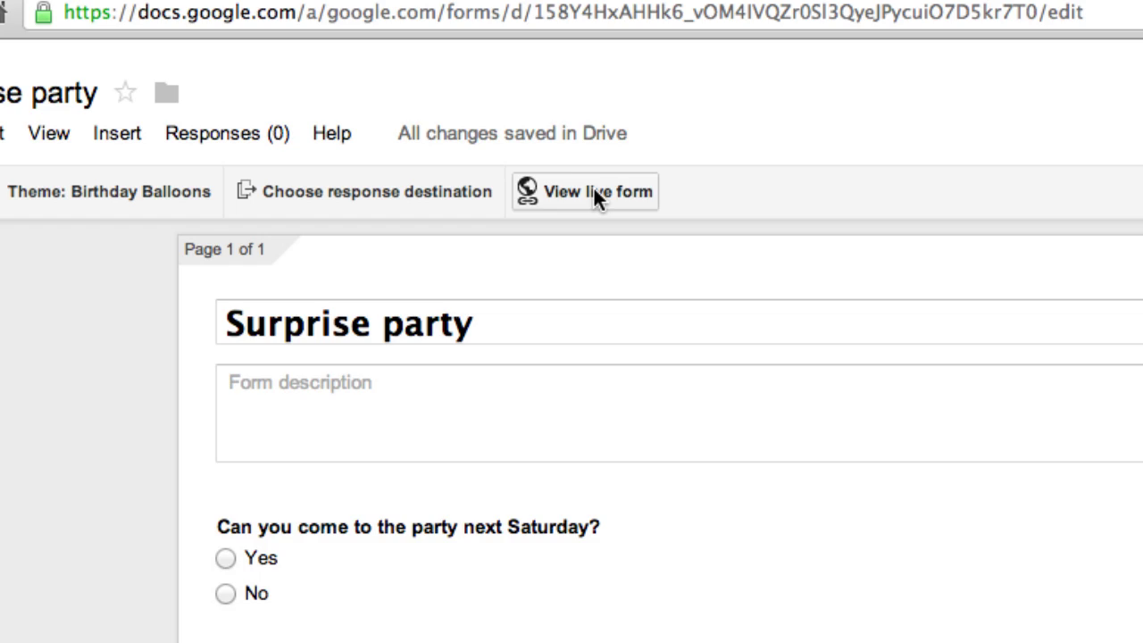
click(593, 189)
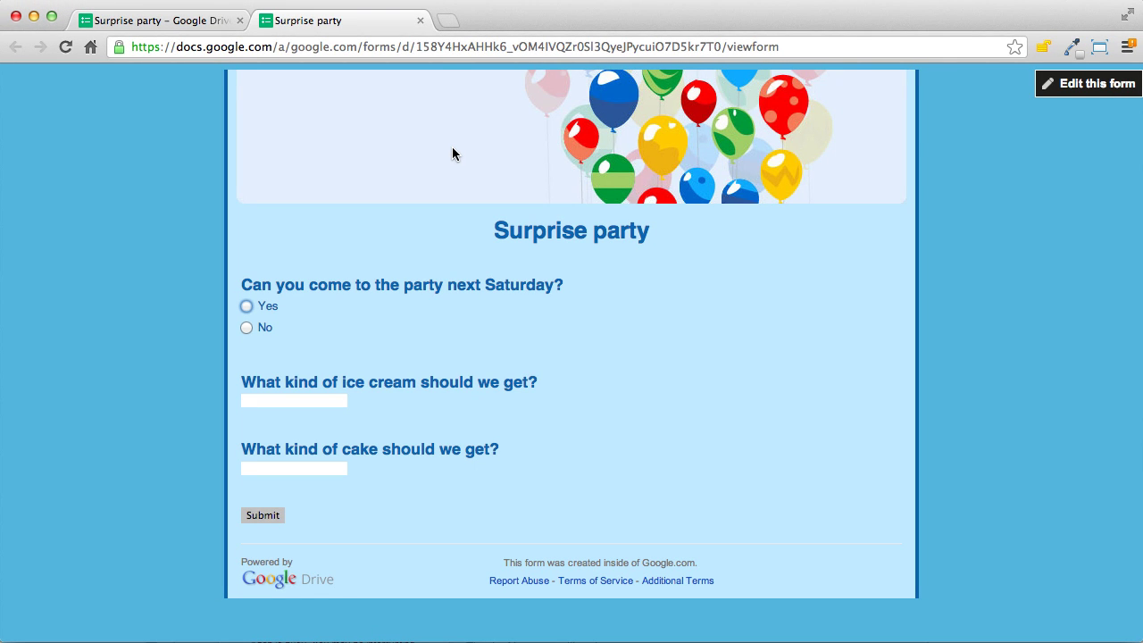
click(420, 20)
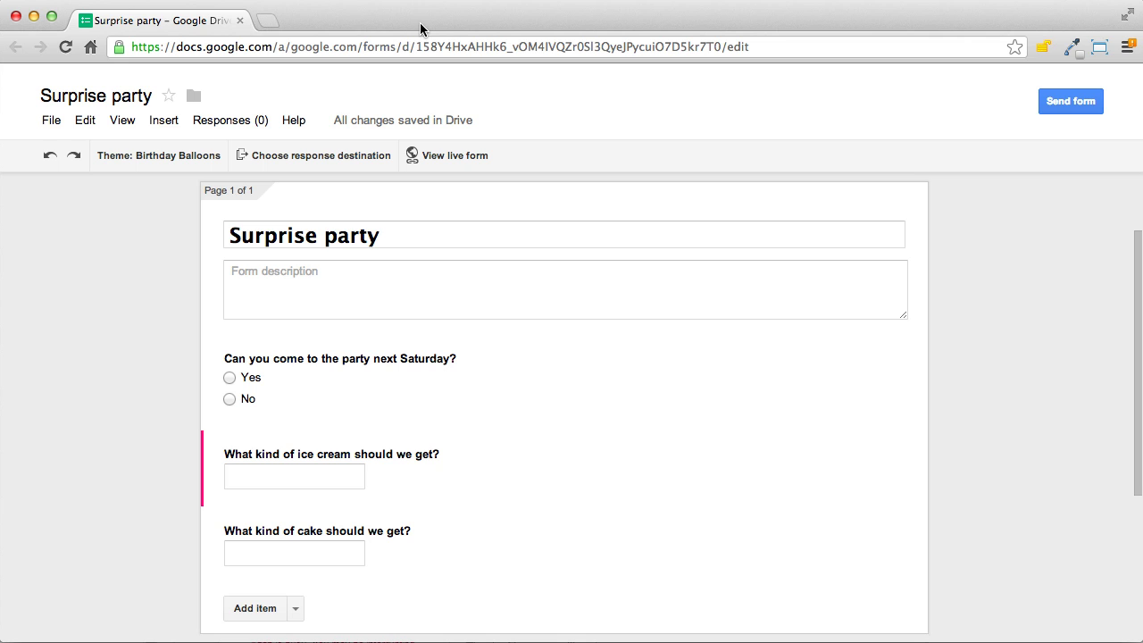
Send the form by e-mail invitation to the friend's e-mail address.
scroll(501, 253, down, 5)
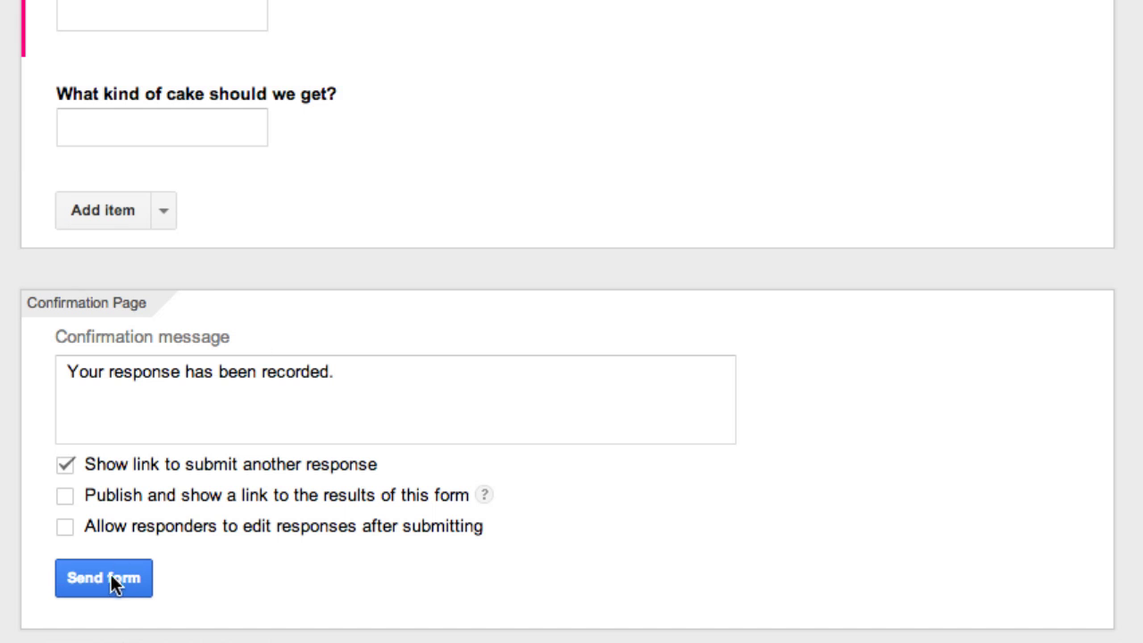
click(112, 585)
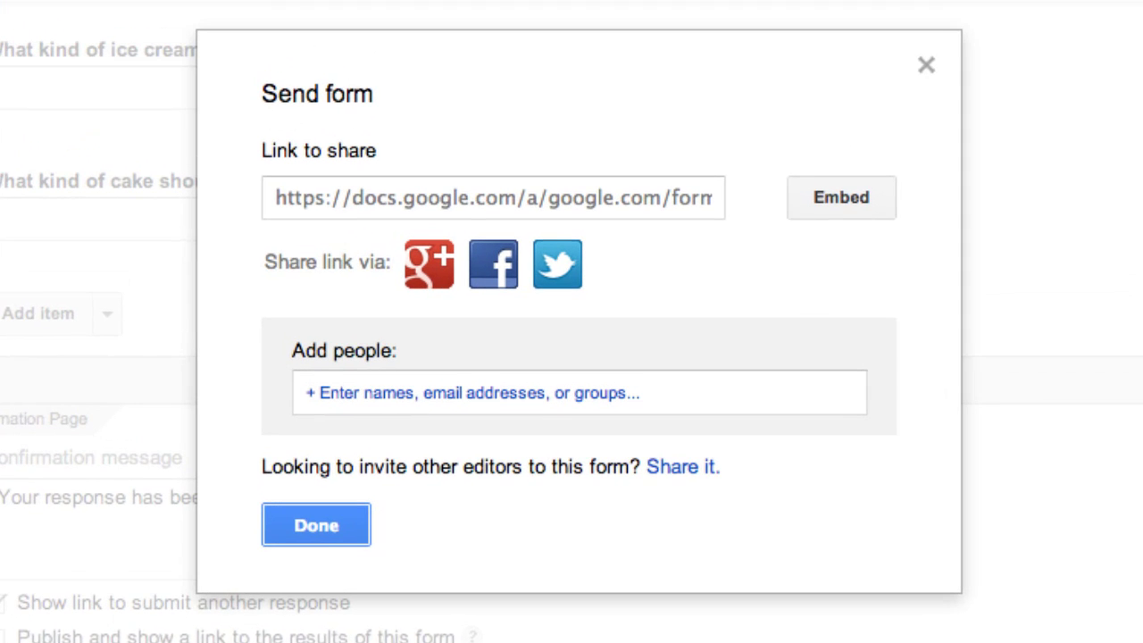
click(344, 205)
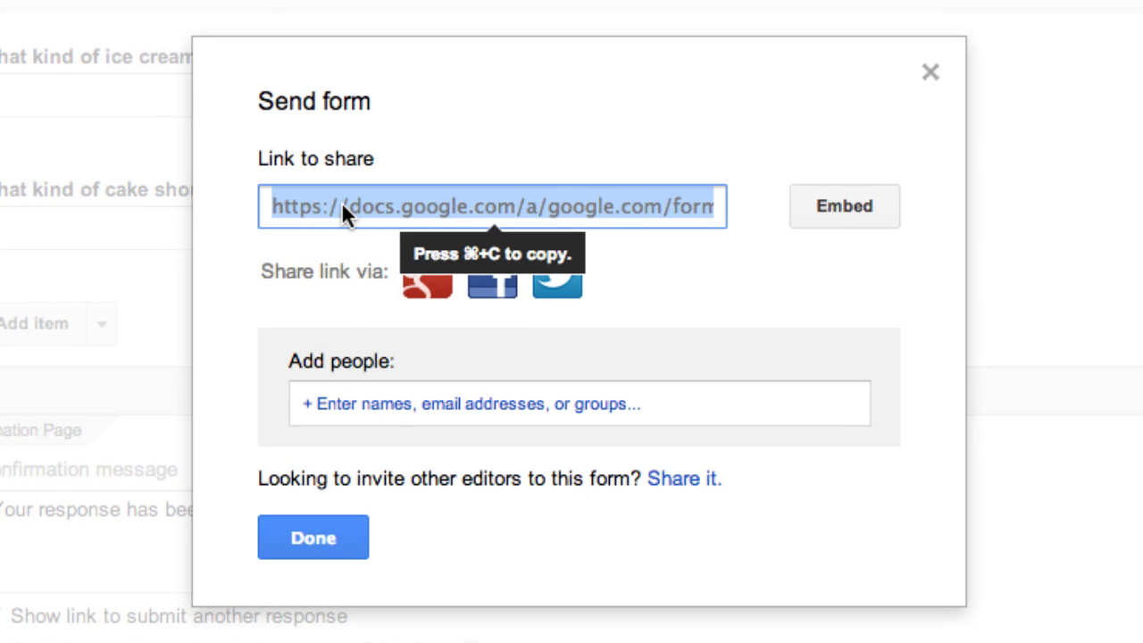
click(335, 306)
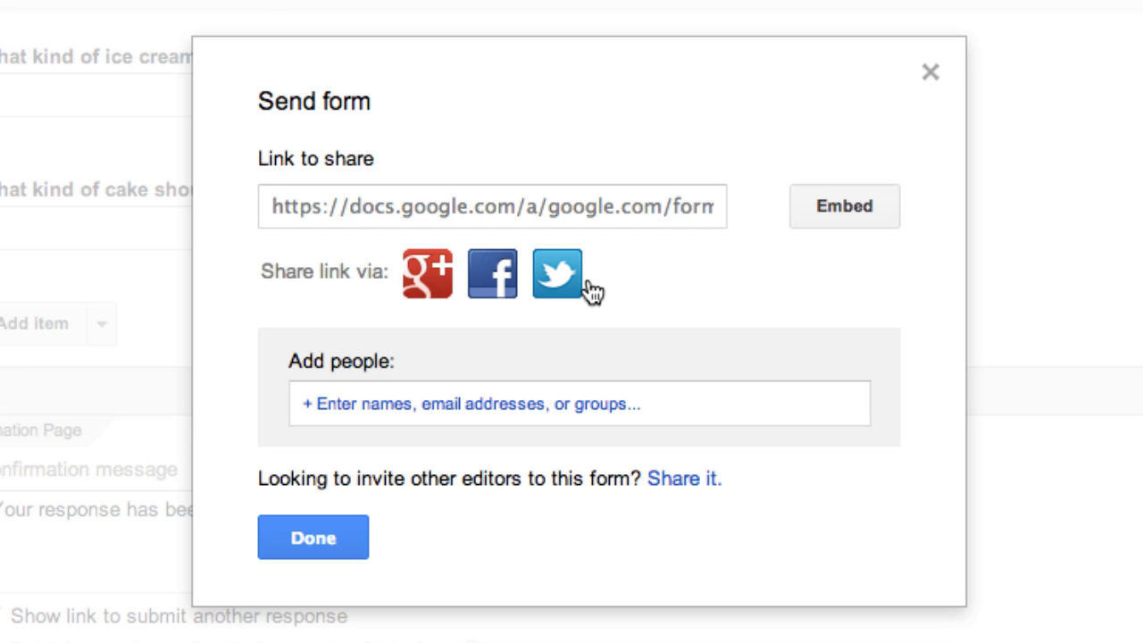
click(474, 402)
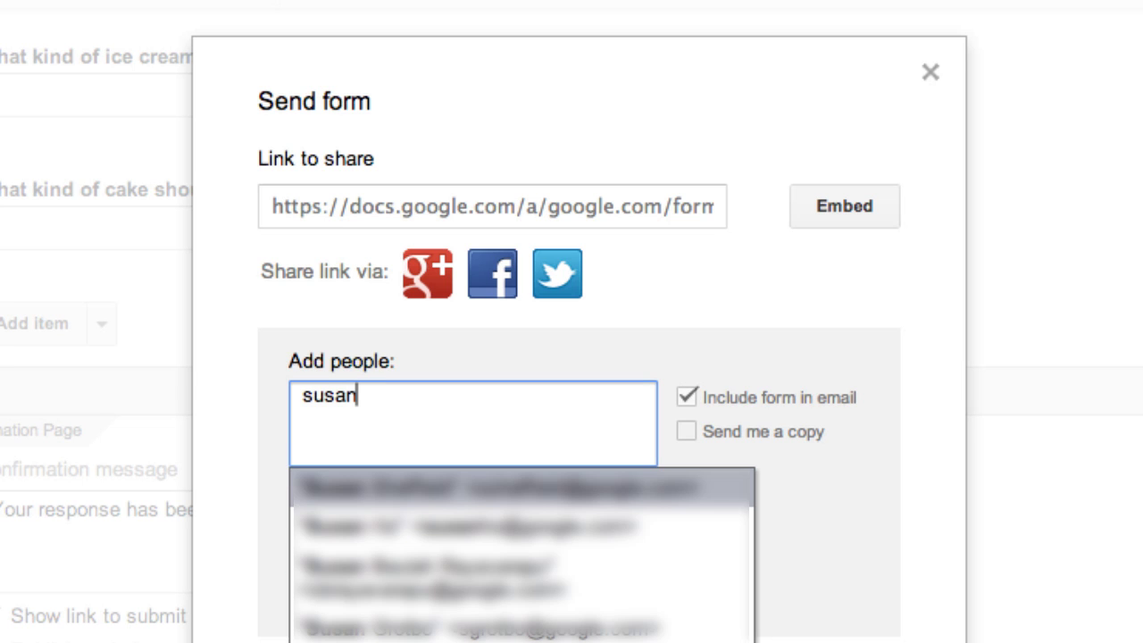
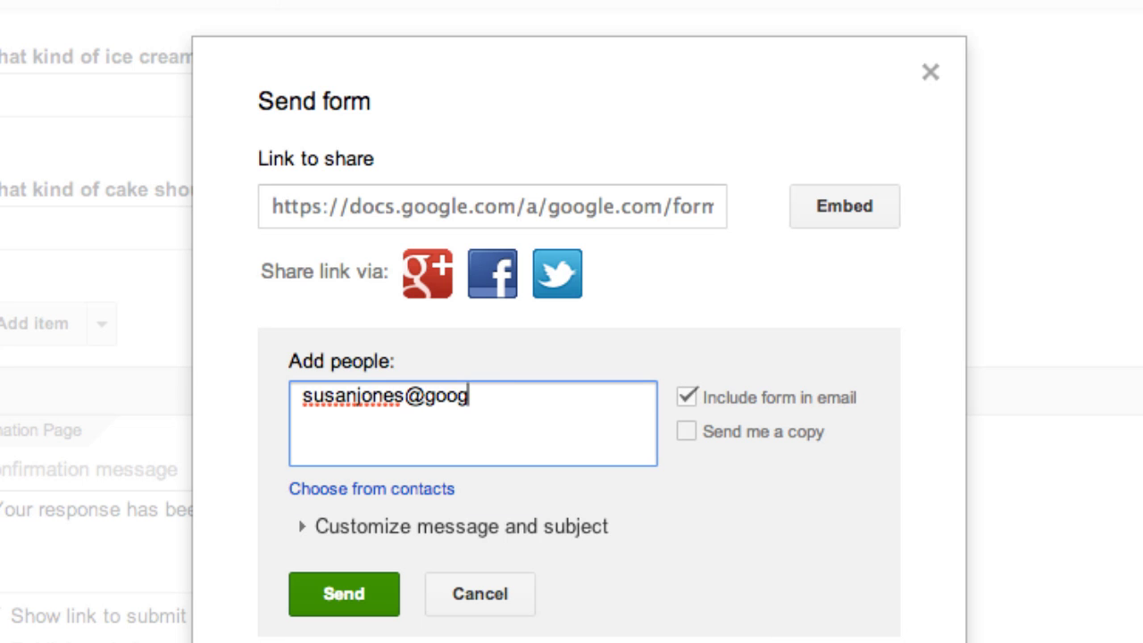
click(361, 598)
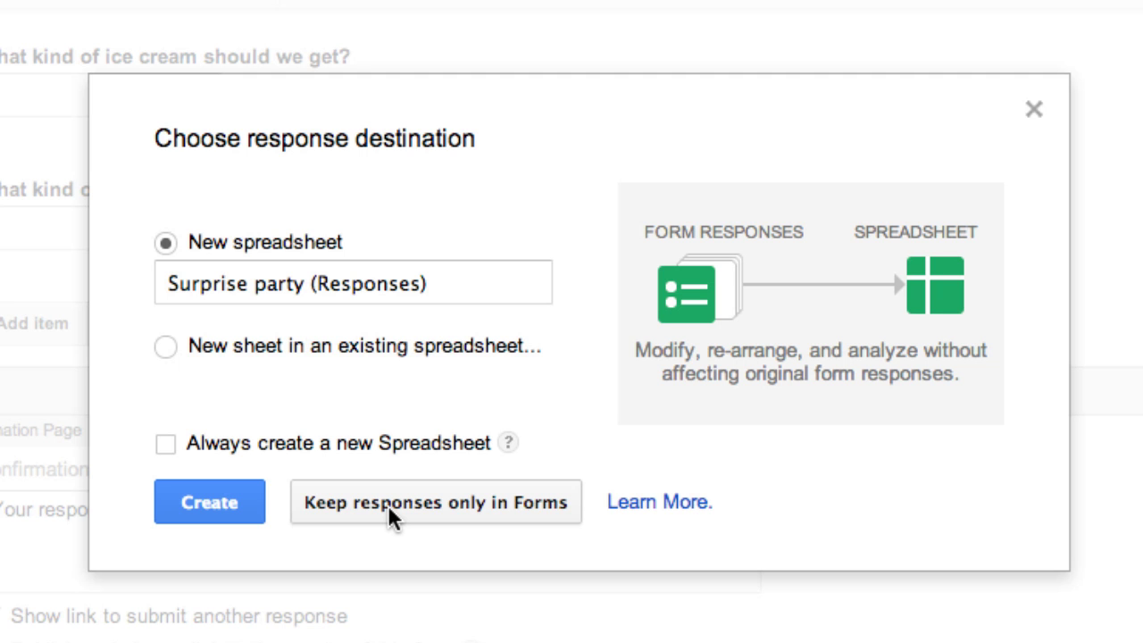
Create a new 'Surprise party (Responses)' spreadsheet as the response destination.
click(210, 500)
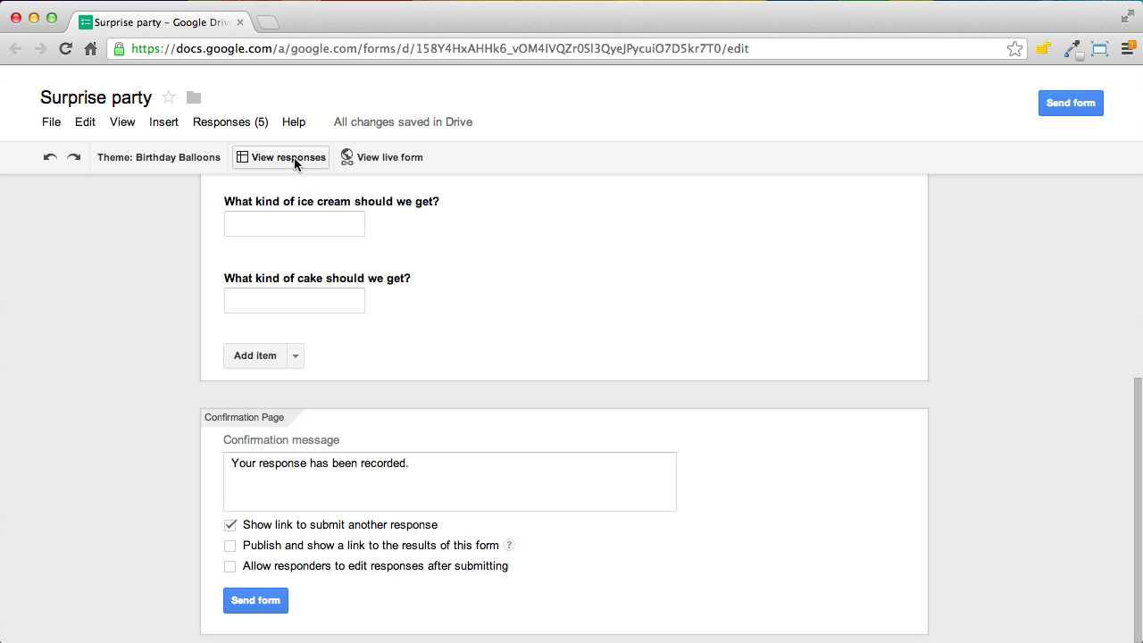
View the five timestamped responses in the spreadsheet, then return to the editor.
click(294, 158)
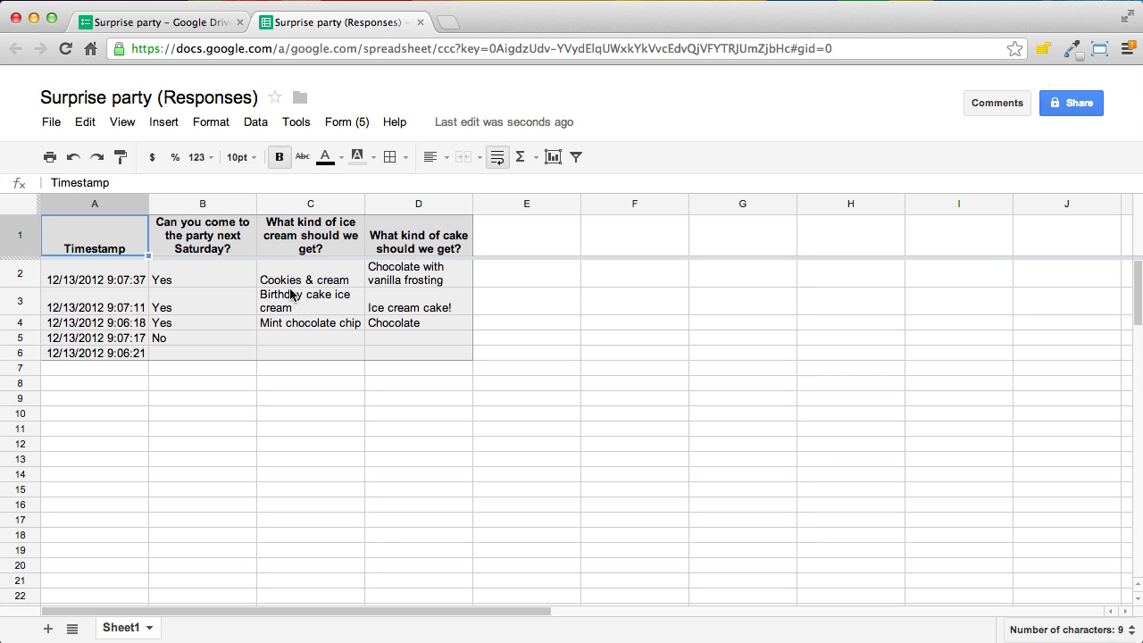
click(167, 32)
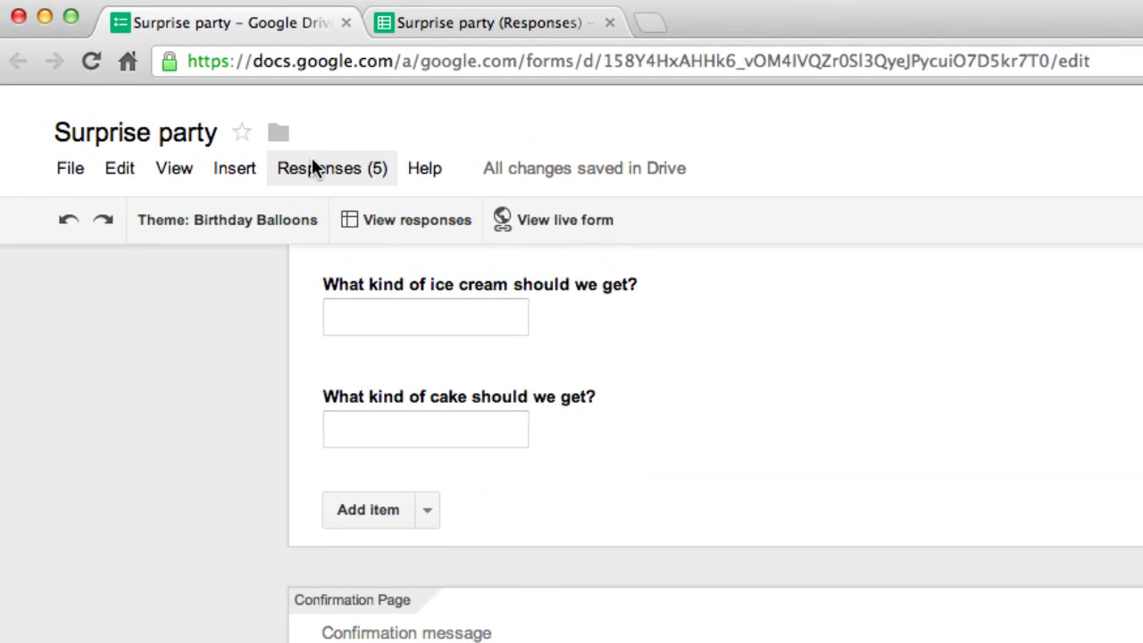
Open the summary of responses with its pie chart, then return to the editor.
click(220, 123)
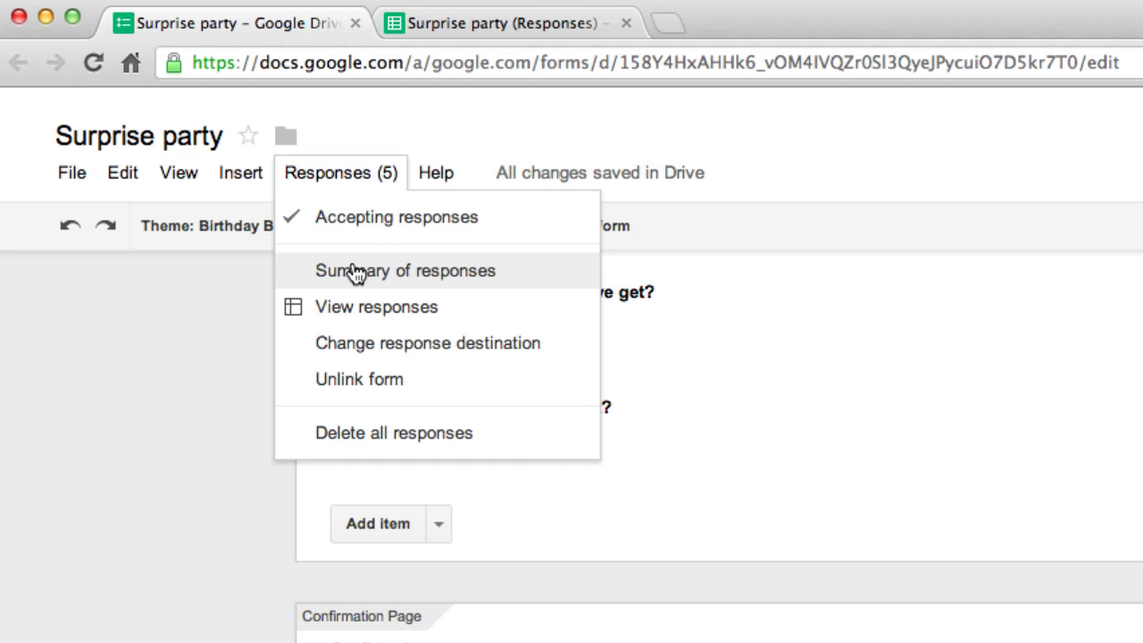
click(389, 270)
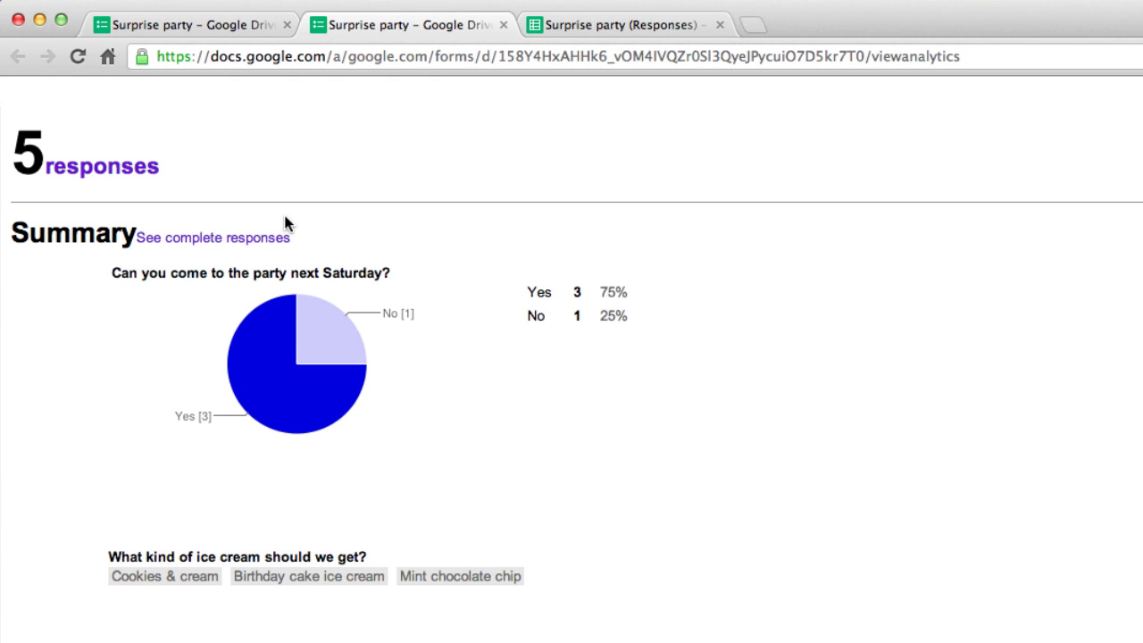
click(219, 27)
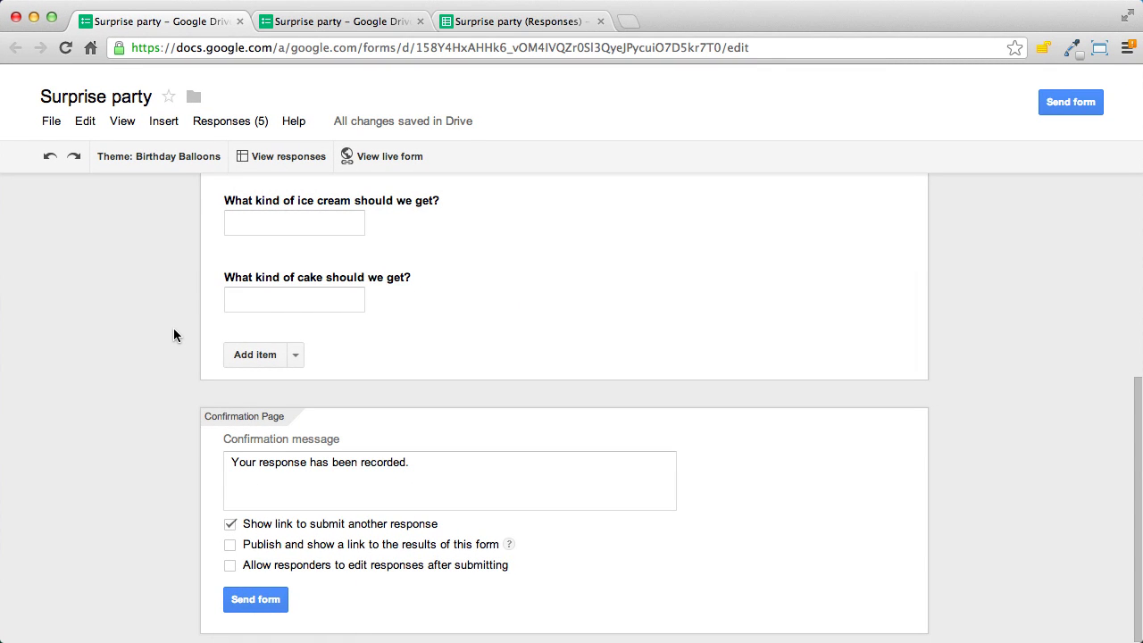